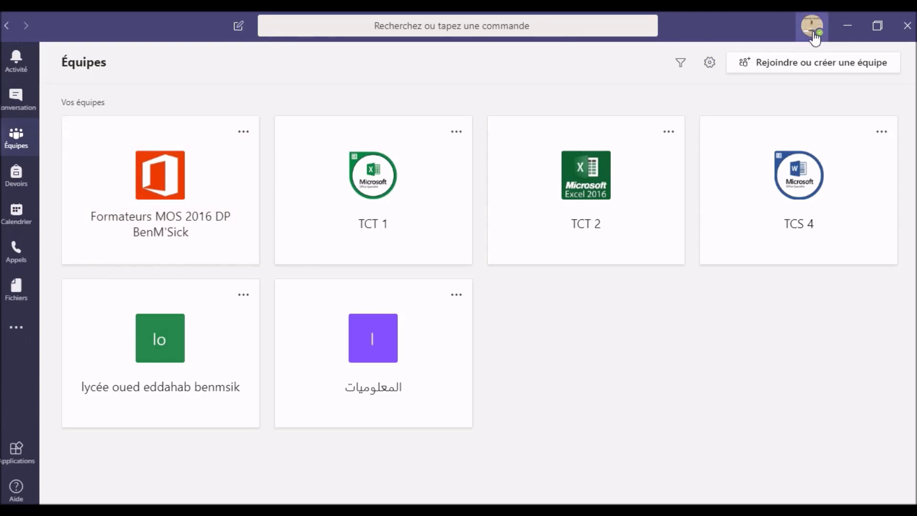
pyautogui.click(814, 33)
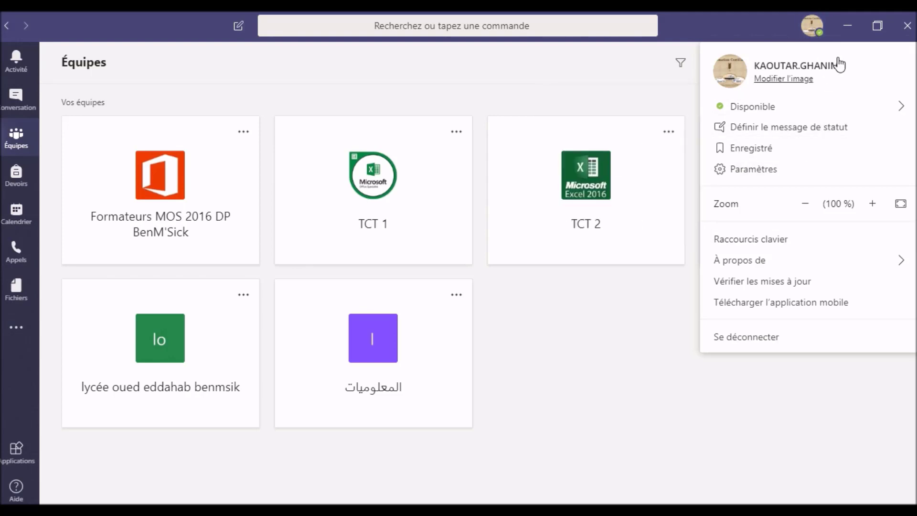
pyautogui.click(773, 79)
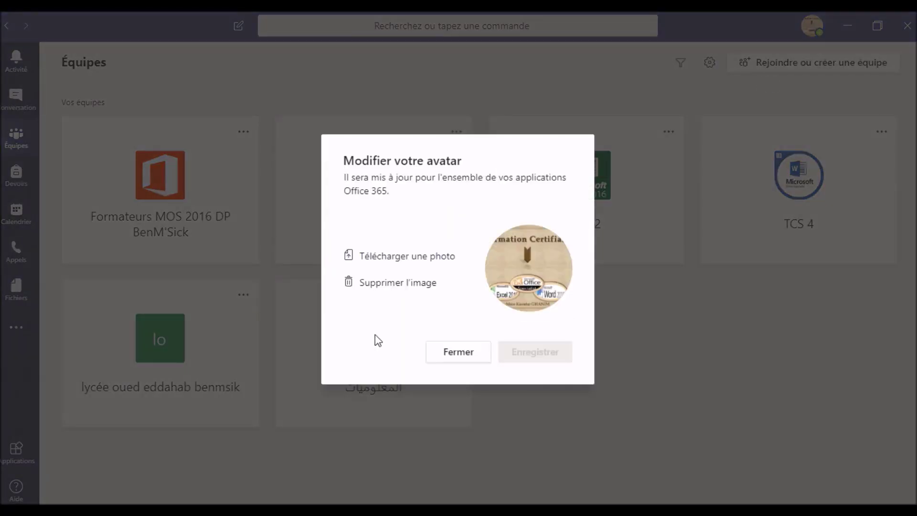
pyautogui.click(409, 258)
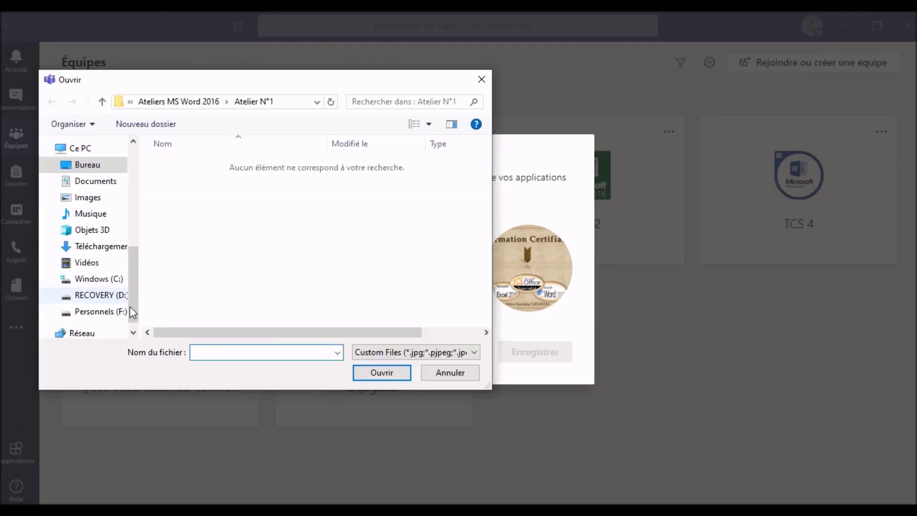
pyautogui.click(448, 372)
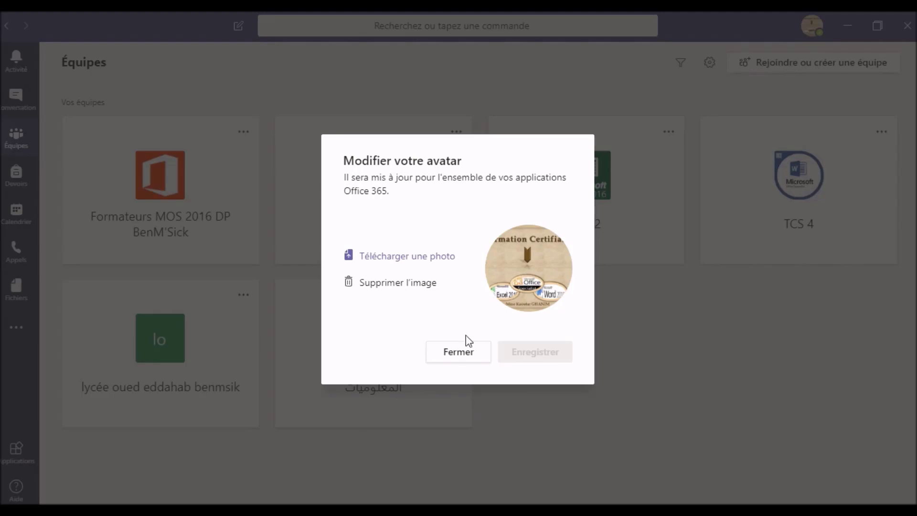
pyautogui.click(458, 352)
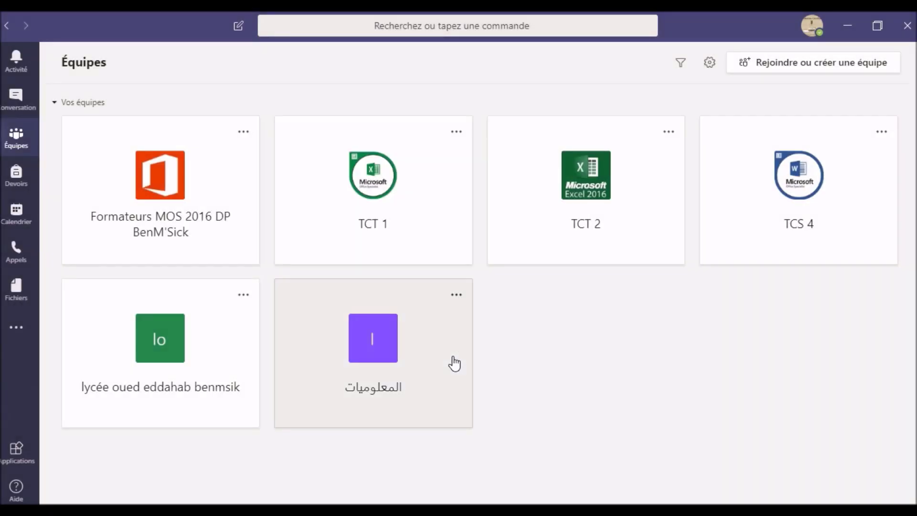
# - Set the account's presence status to Apparaître absent
pyautogui.click(818, 28)
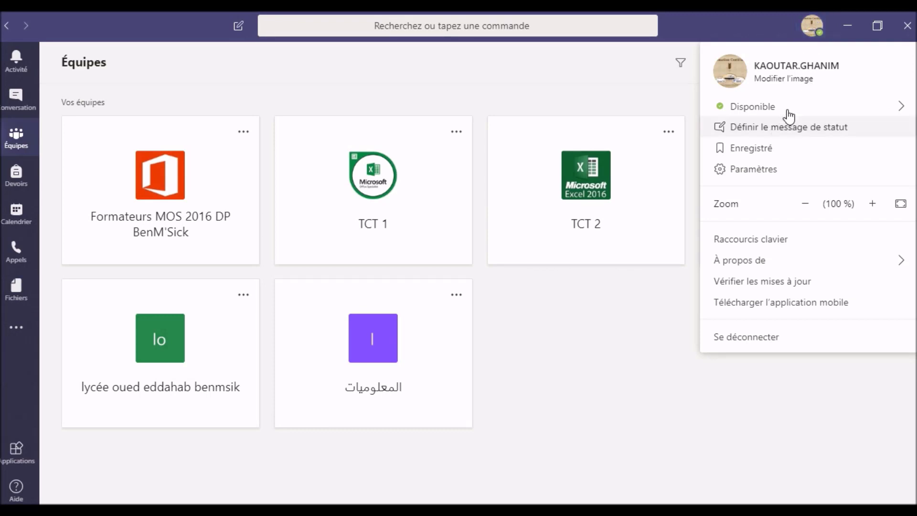
pyautogui.moveTo(789, 110)
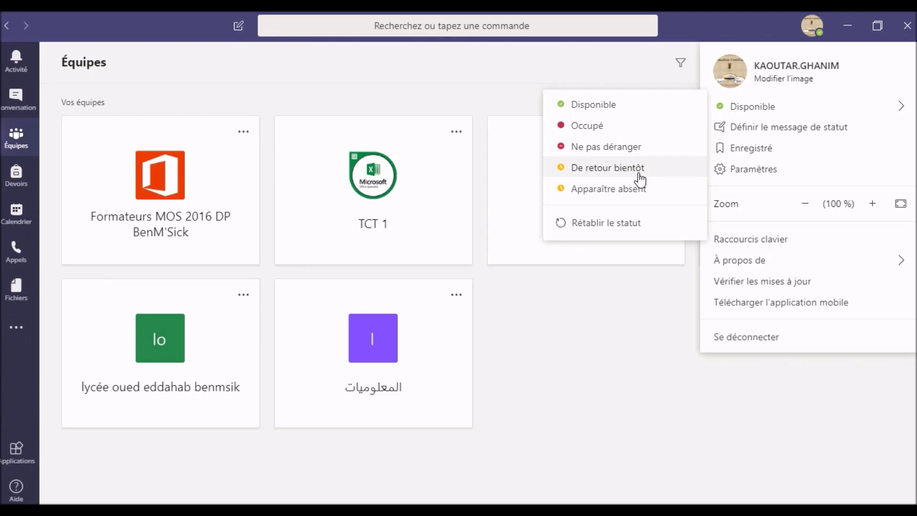
pyautogui.click(621, 195)
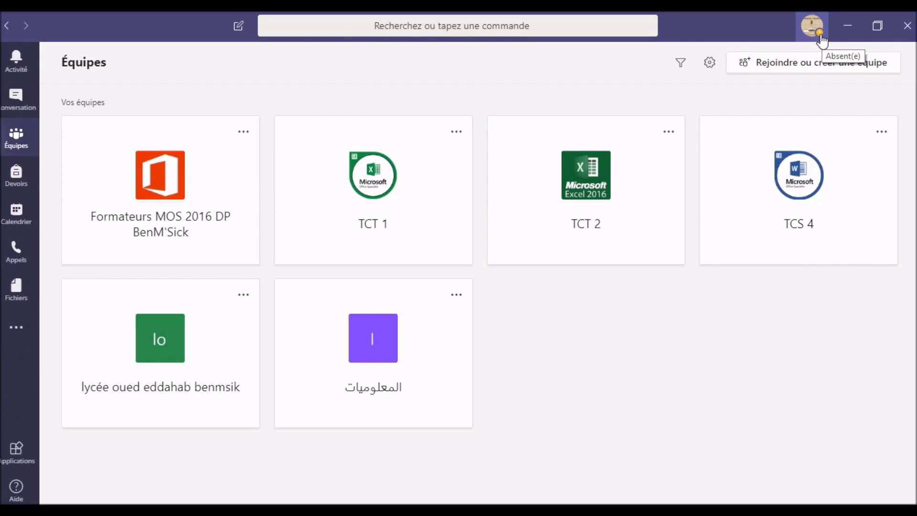
# - Open the application's general settings from the account options
pyautogui.click(814, 28)
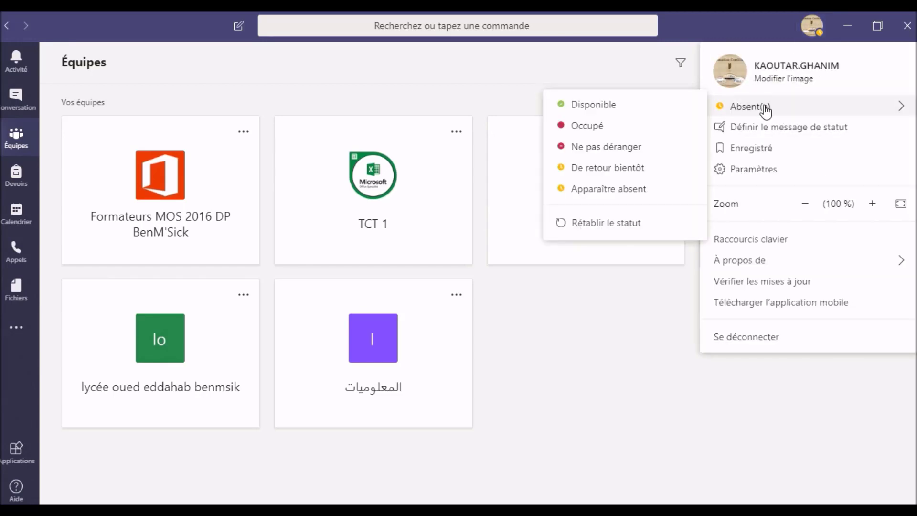
pyautogui.click(771, 177)
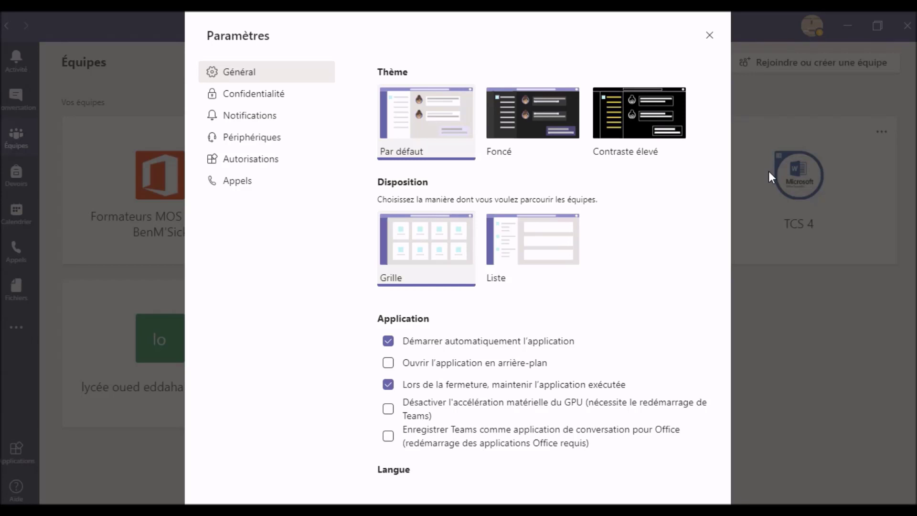
# - Try the Foncé and Contraste élevé themes and restore the Par défaut theme
pyautogui.click(538, 129)
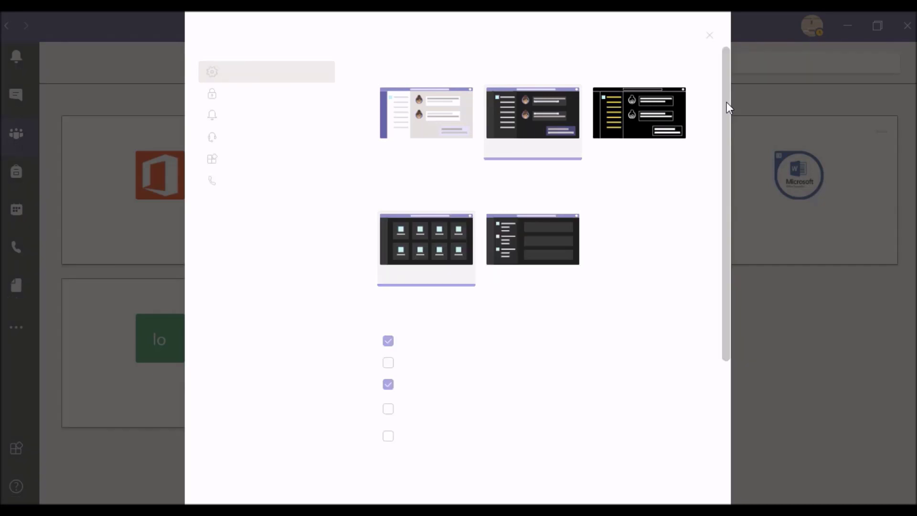
pyautogui.moveTo(726, 102); pyautogui.dragTo(742, 346)
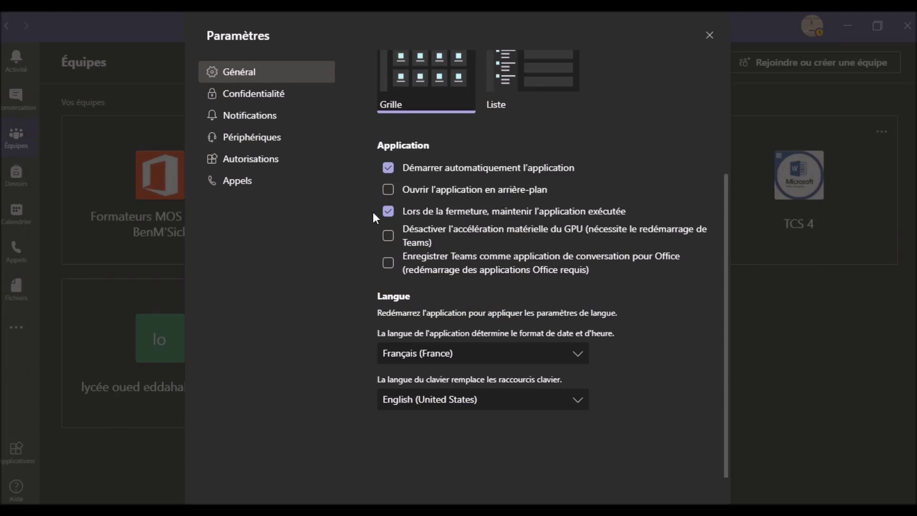
pyautogui.moveTo(726, 210); pyautogui.dragTo(730, 39)
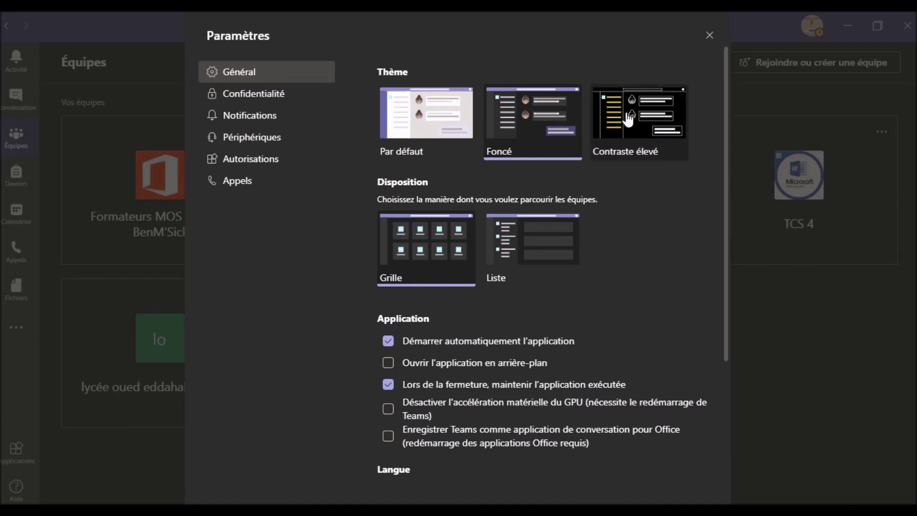
pyautogui.click(629, 120)
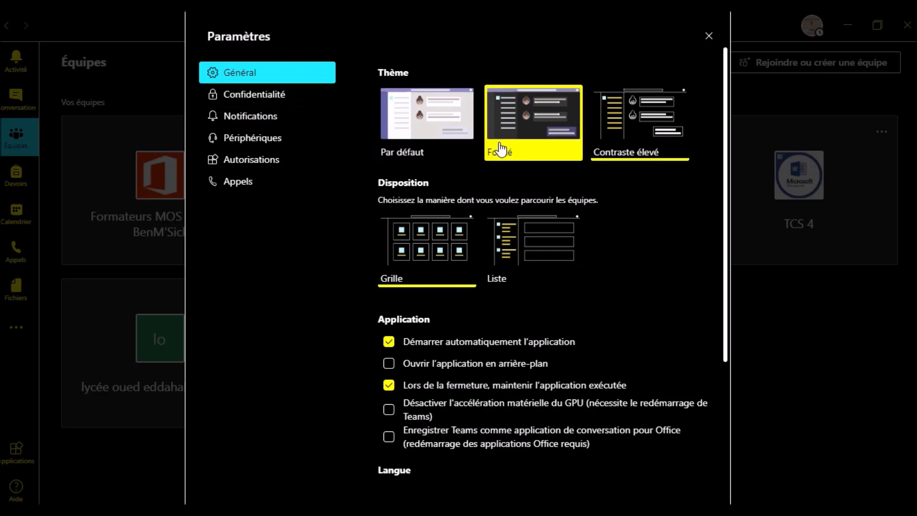
pyautogui.click(447, 152)
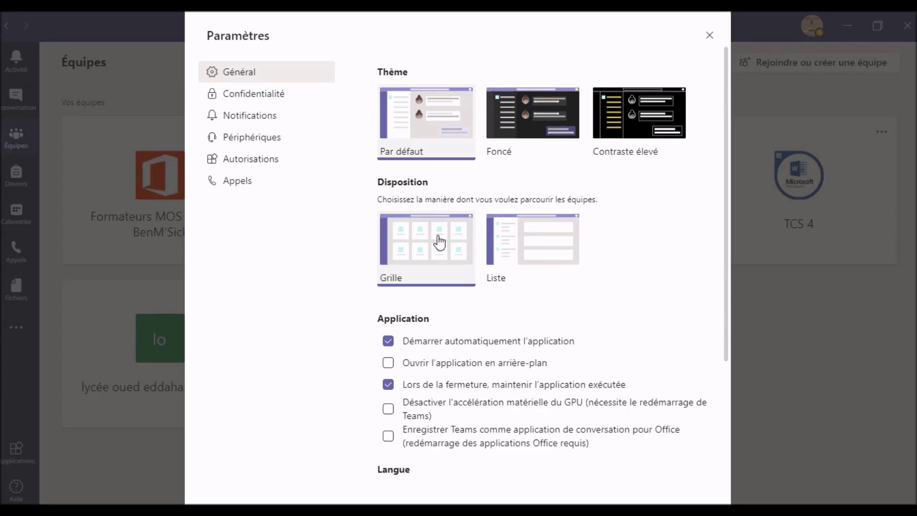
# - Set the teams layout to Liste and the keyboard language to Français (France), saving the settings with a restart
pyautogui.click(439, 243)
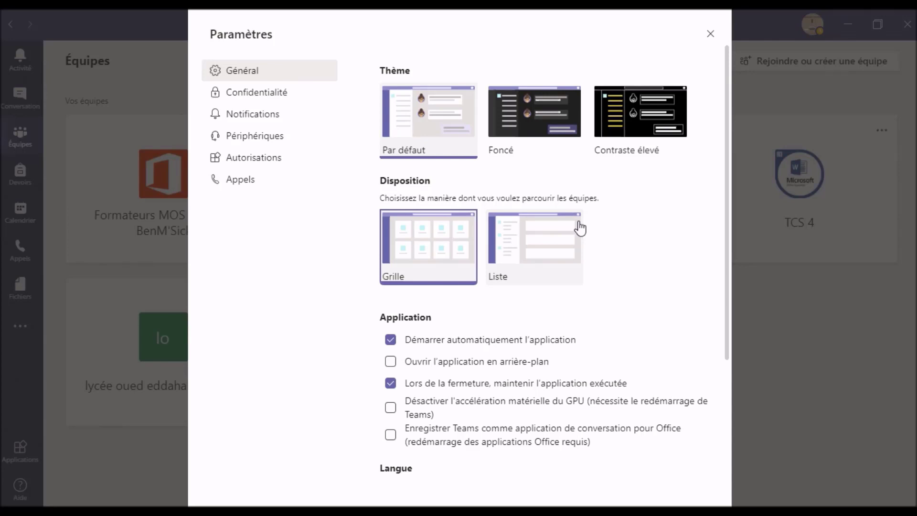
pyautogui.click(537, 243)
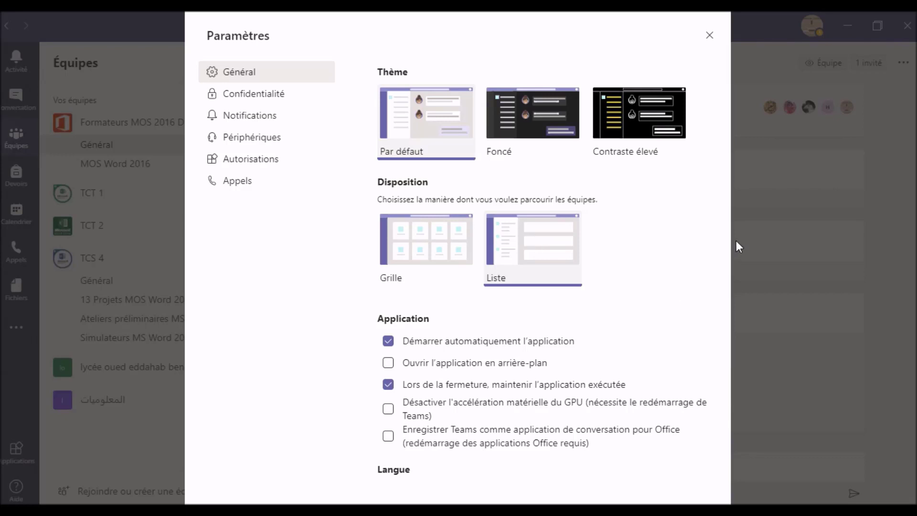
pyautogui.moveTo(727, 245); pyautogui.dragTo(740, 366)
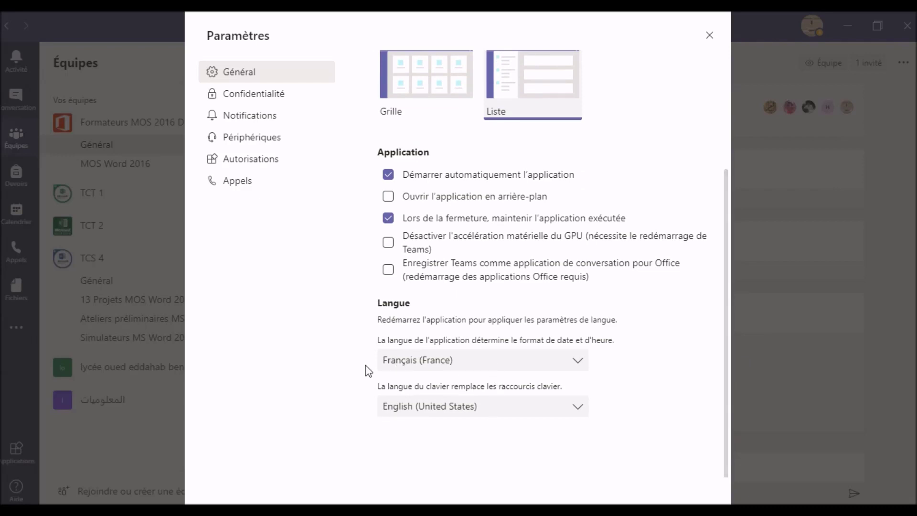
pyautogui.click(417, 407)
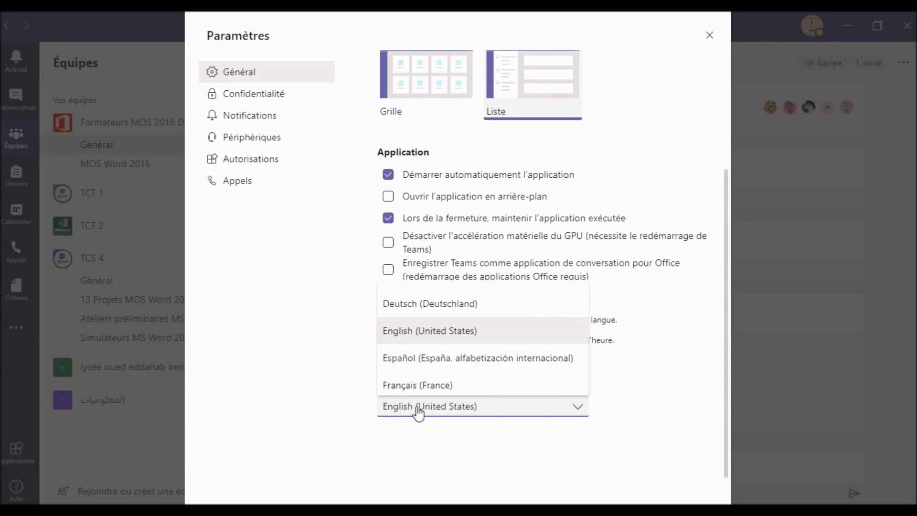
pyautogui.click(416, 384)
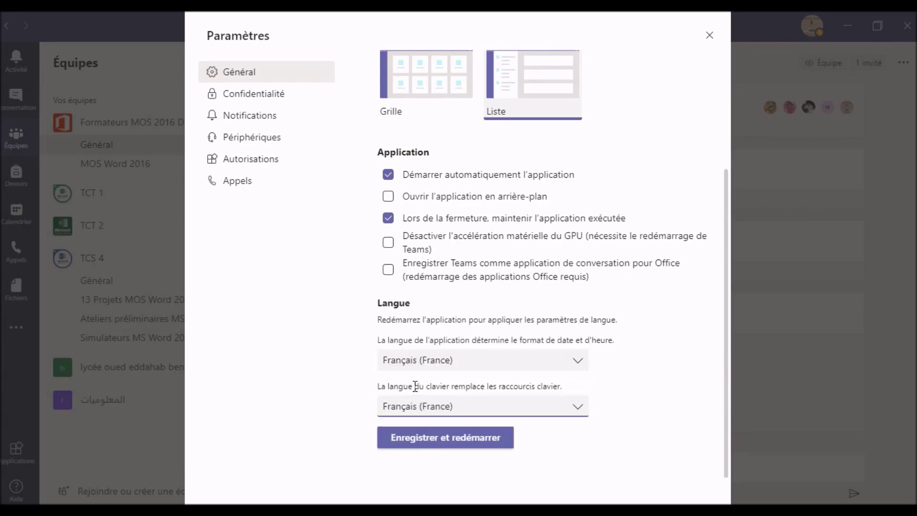
pyautogui.click(431, 443)
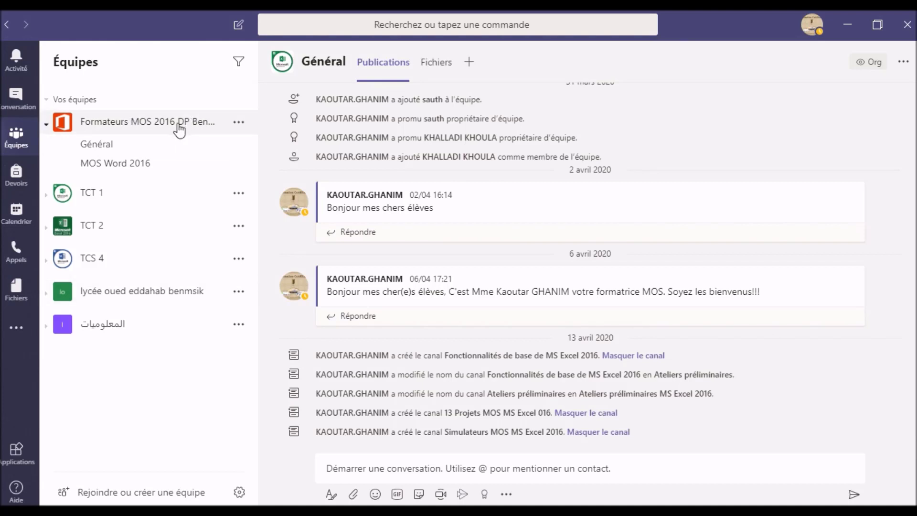
# - Expand the Formateurs MOS 2016 DP BenM'Sick team and view its Général channel
pyautogui.click(164, 129)
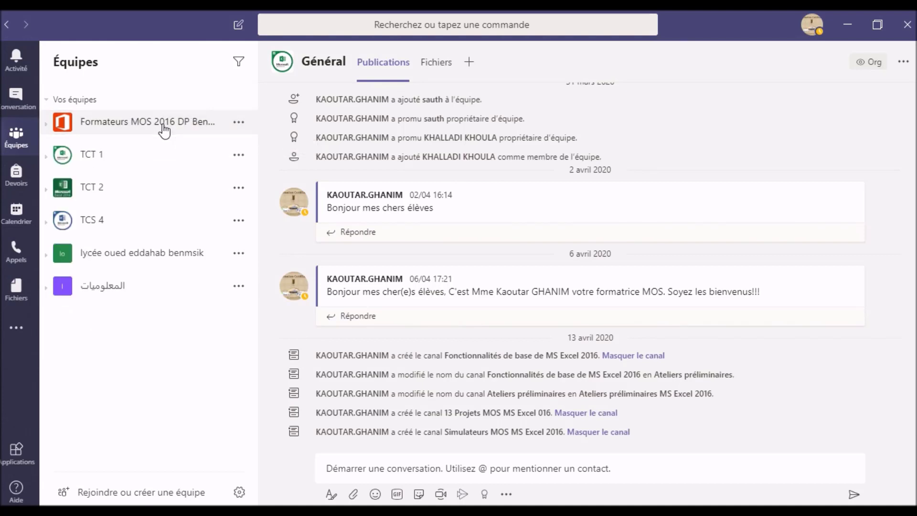
pyautogui.click(100, 128)
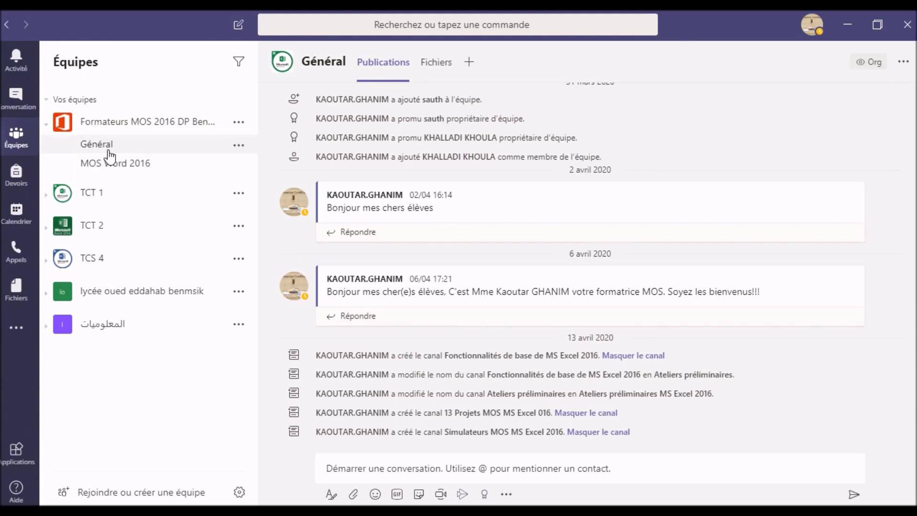
pyautogui.click(113, 148)
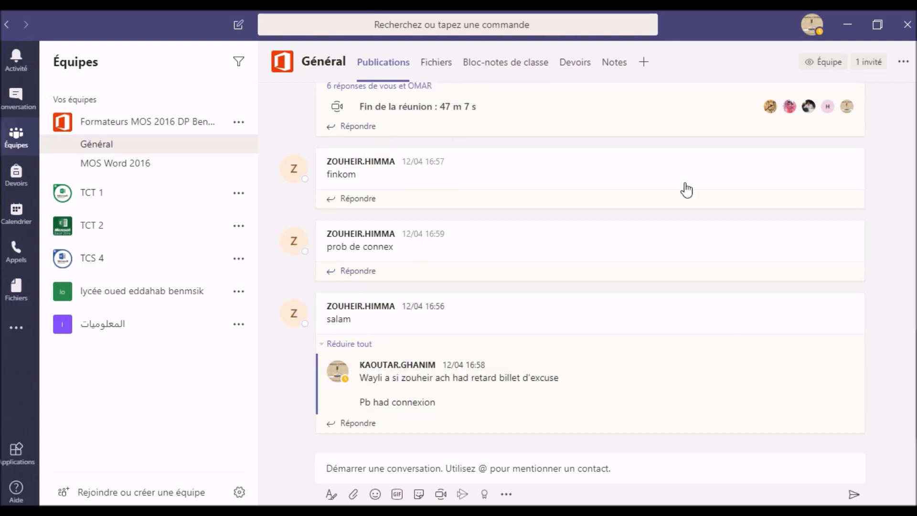
# - View the Général and 13 Projets MOS MS Excel 016 channels of TCT 1, and collapse both expanded teams
pyautogui.click(97, 196)
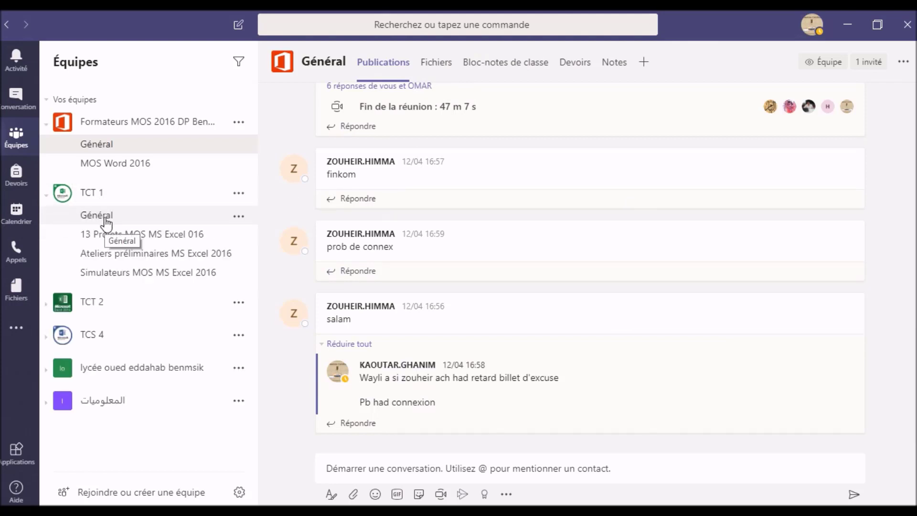
pyautogui.click(105, 219)
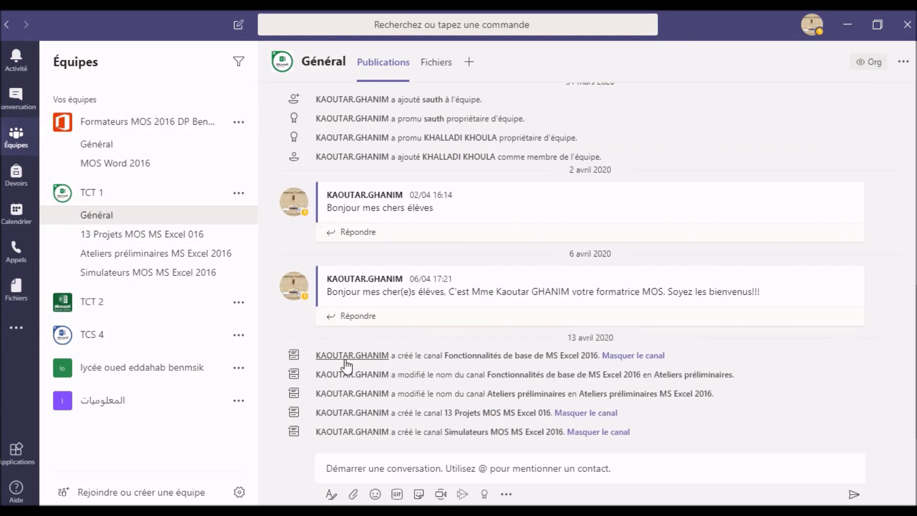
pyautogui.click(118, 237)
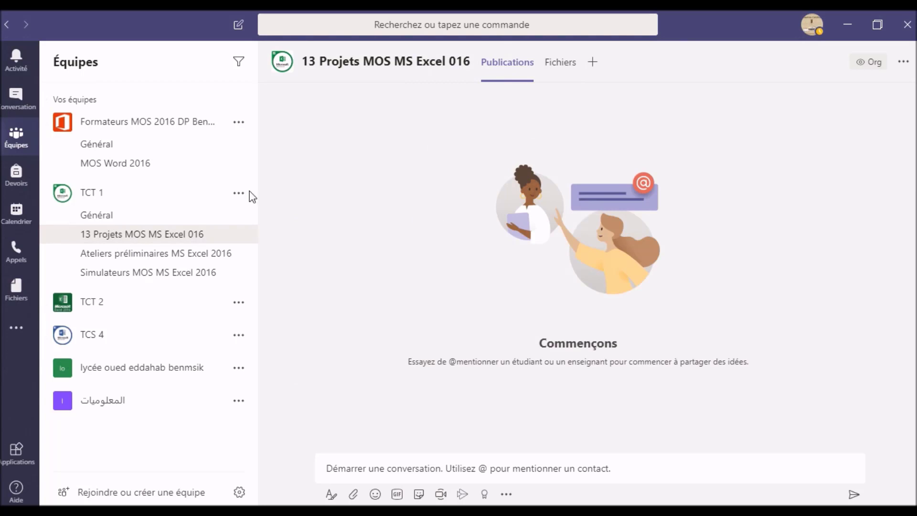
pyautogui.click(45, 195)
pyautogui.click(46, 126)
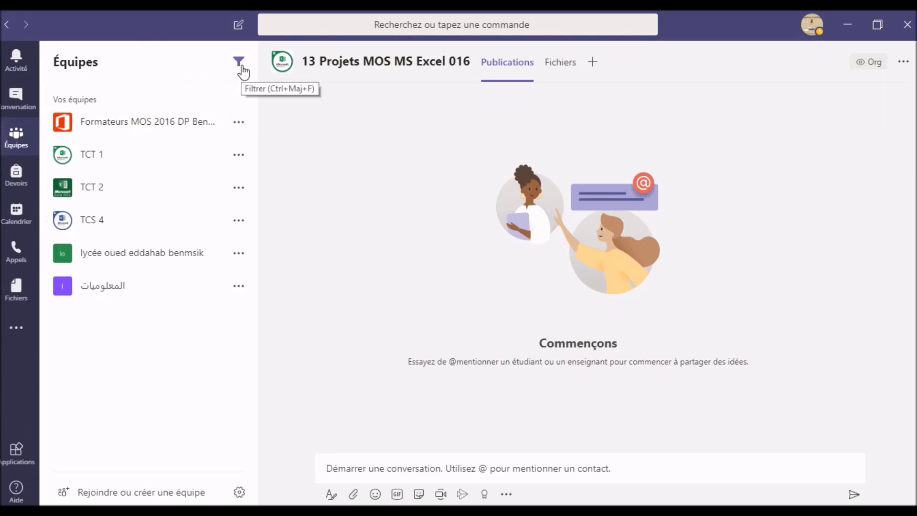
# - Filter the list of teams and channels by "tct"
pyautogui.click(238, 62)
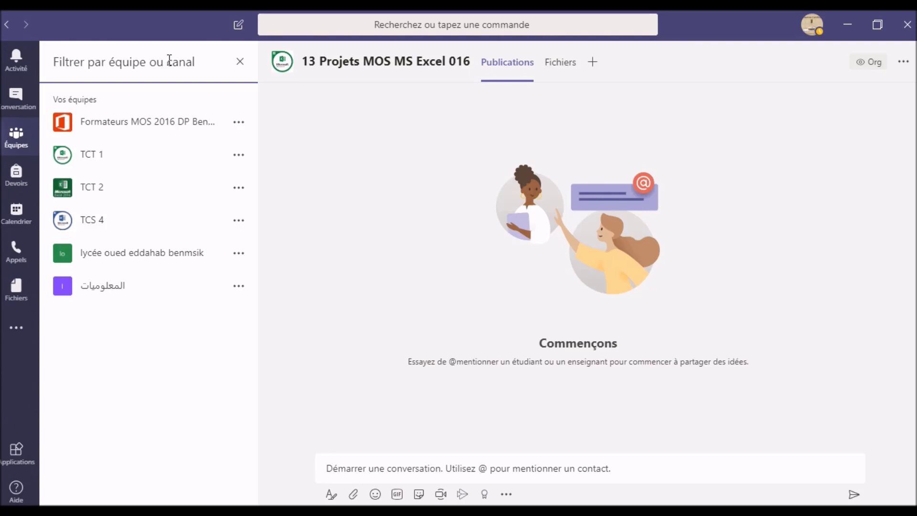
pyautogui.write('tct')
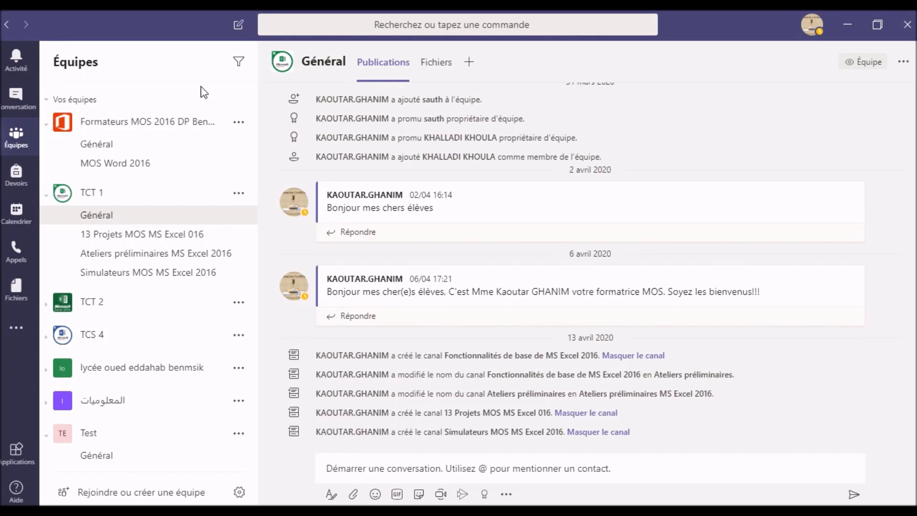
# - Collapse the channel lists of the Formateurs MOS 2016 DP BenM'Sick, TCT 1 and Test teams
pyautogui.click(48, 128)
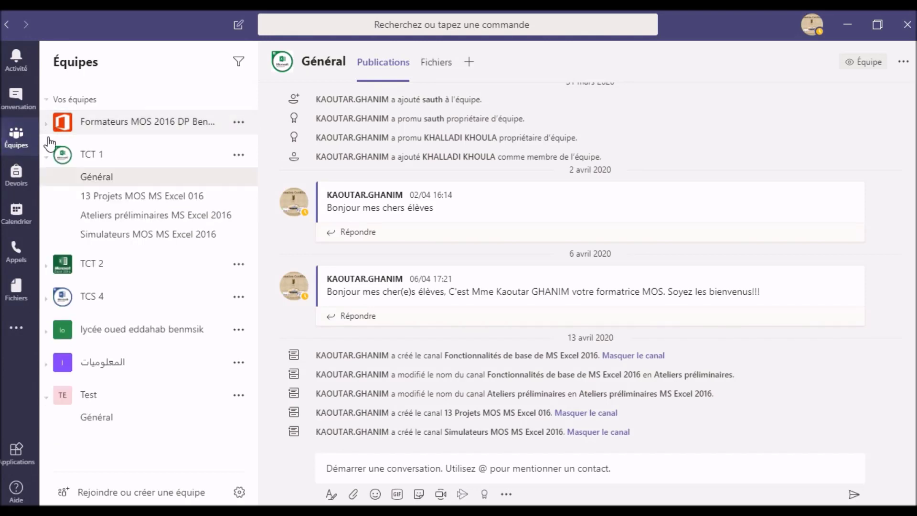
pyautogui.click(47, 156)
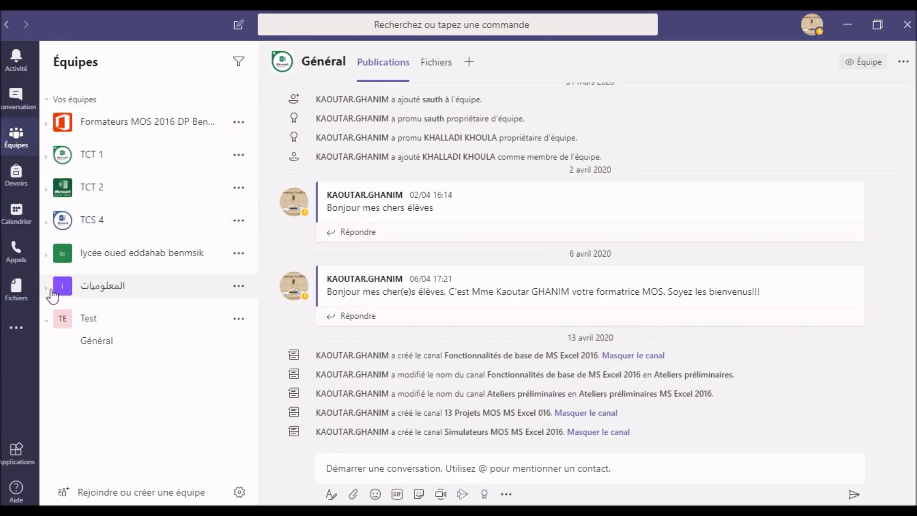
pyautogui.click(49, 319)
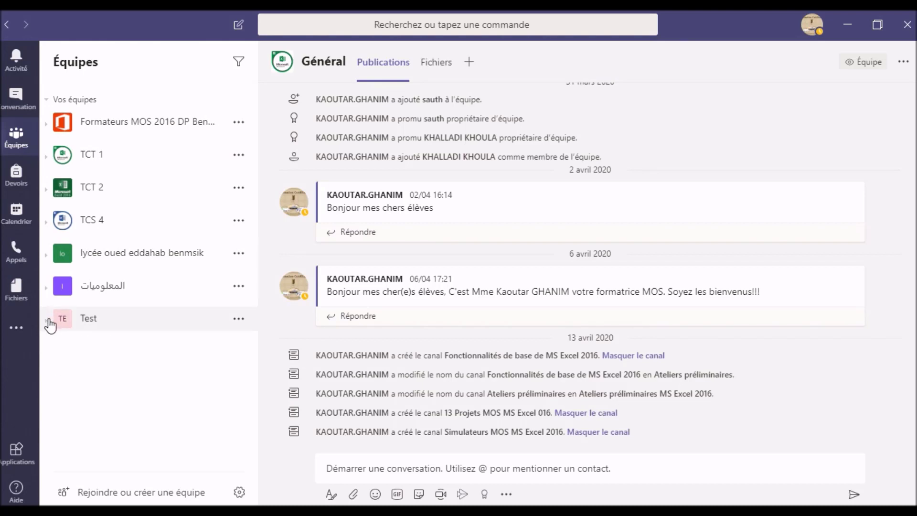
# - Review the management options available for the Test team and dismiss them
pyautogui.click(239, 319)
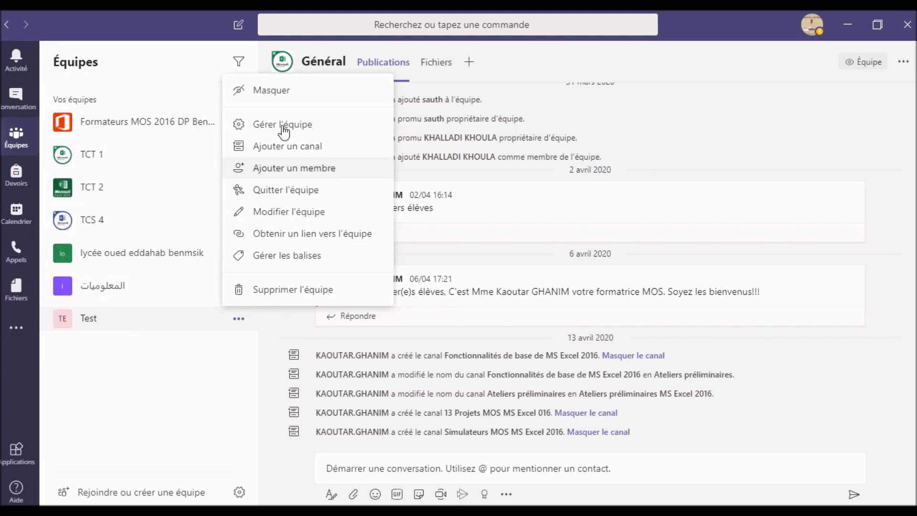
pyautogui.click(139, 380)
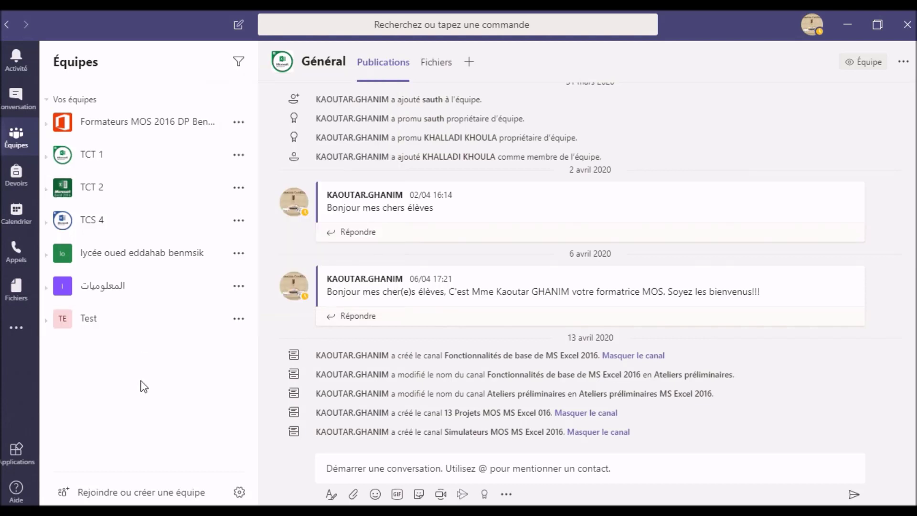
# - Open the management page of the Test team and change the class name to "Tronc Commun" in its details
pyautogui.click(239, 319)
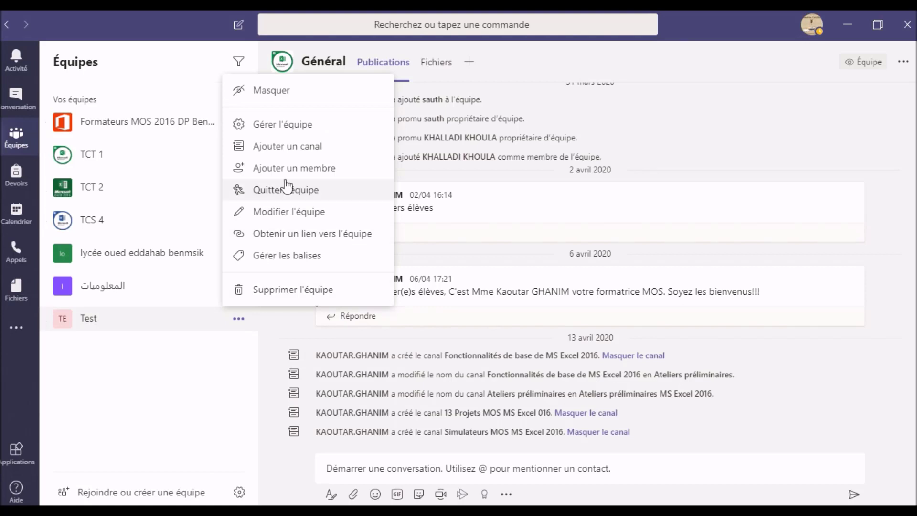
pyautogui.click(292, 127)
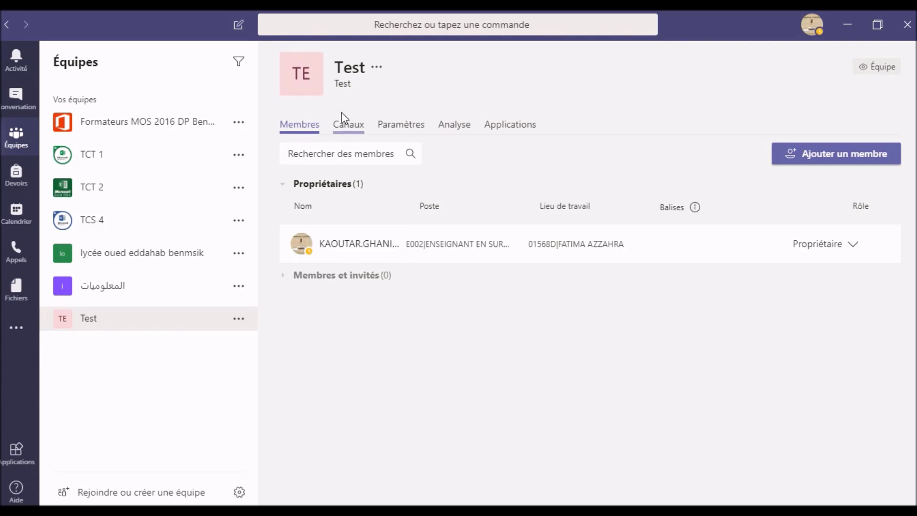
pyautogui.moveTo(313, 86)
pyautogui.click(313, 87)
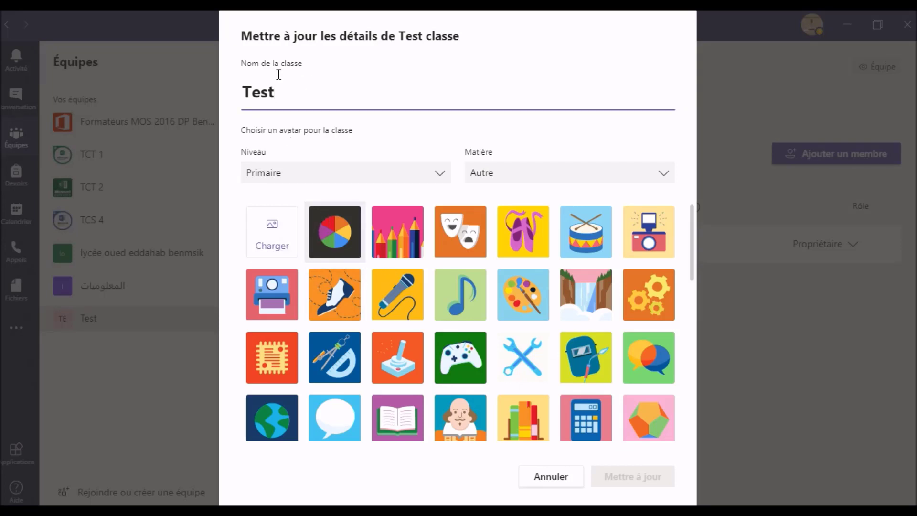
pyautogui.moveTo(280, 94); pyautogui.dragTo(221, 113)
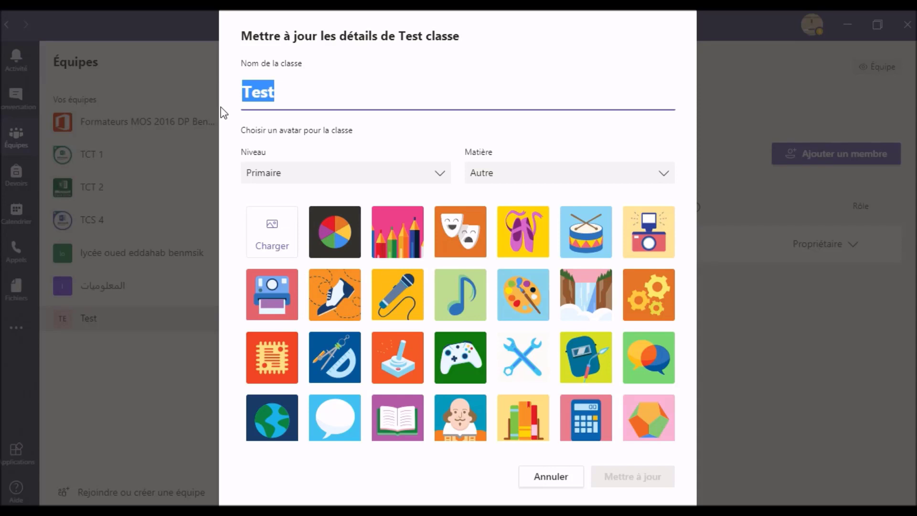
pyautogui.write('Tr')
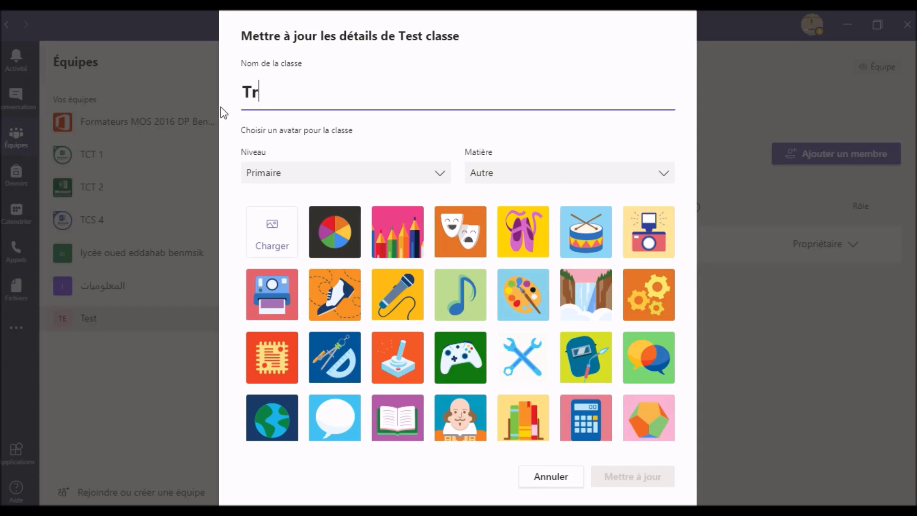
pyautogui.write('onc C')
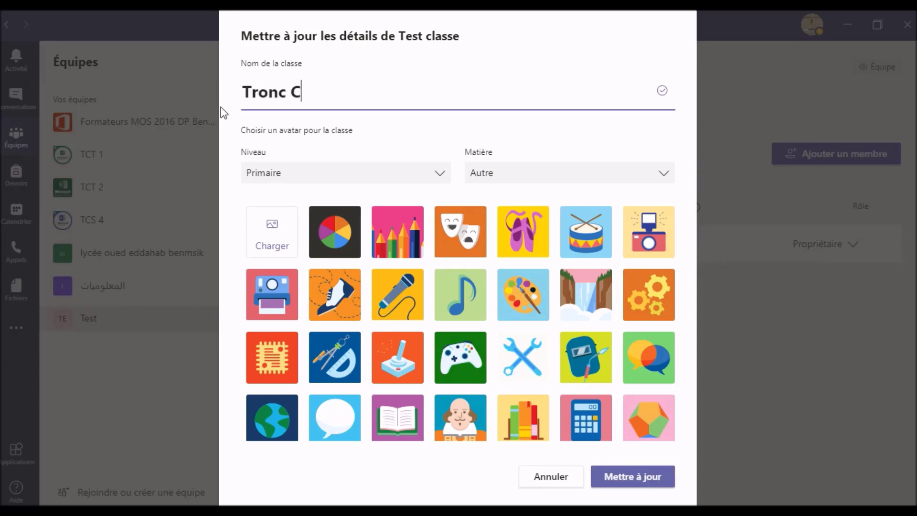
pyautogui.write('ommun')
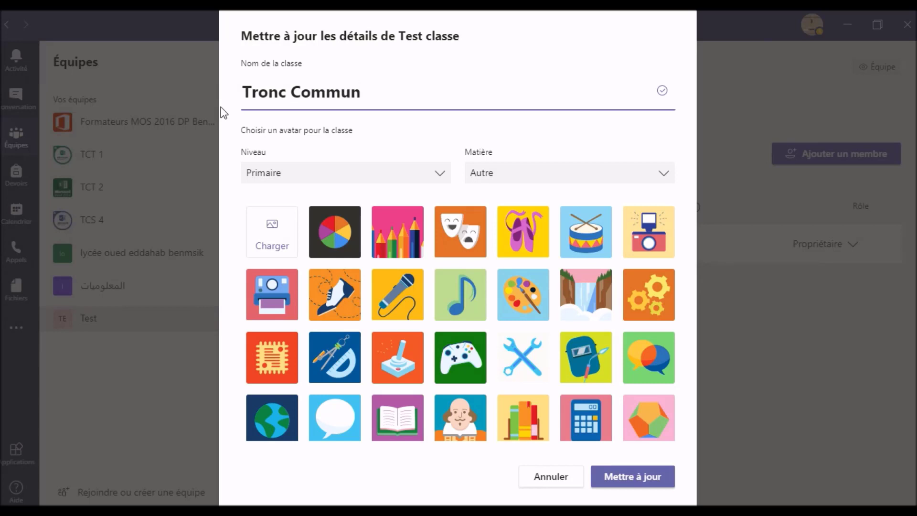
# - Set the class level to Secondaire and the subject to Autre
pyautogui.click(440, 183)
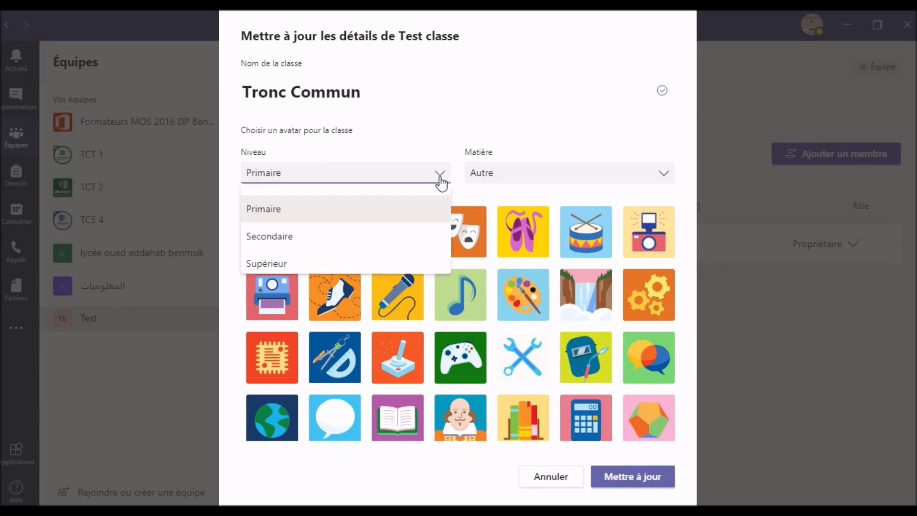
pyautogui.click(278, 244)
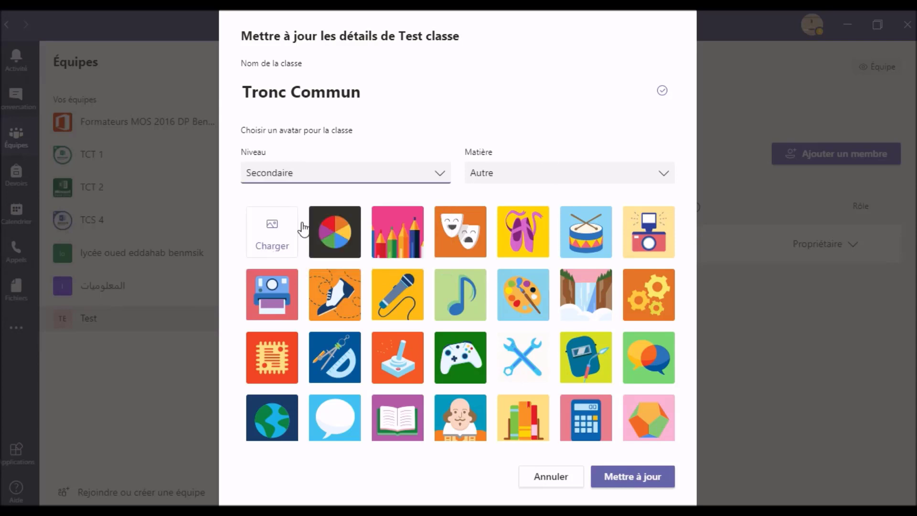
pyautogui.click(531, 184)
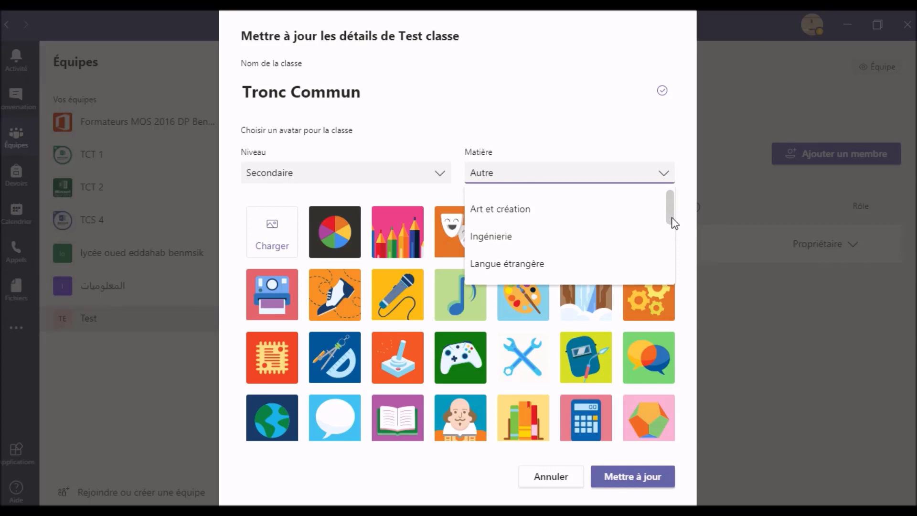
pyautogui.scroll(-1, 672, 221)
pyautogui.moveTo(673, 234); pyautogui.dragTo(672, 274)
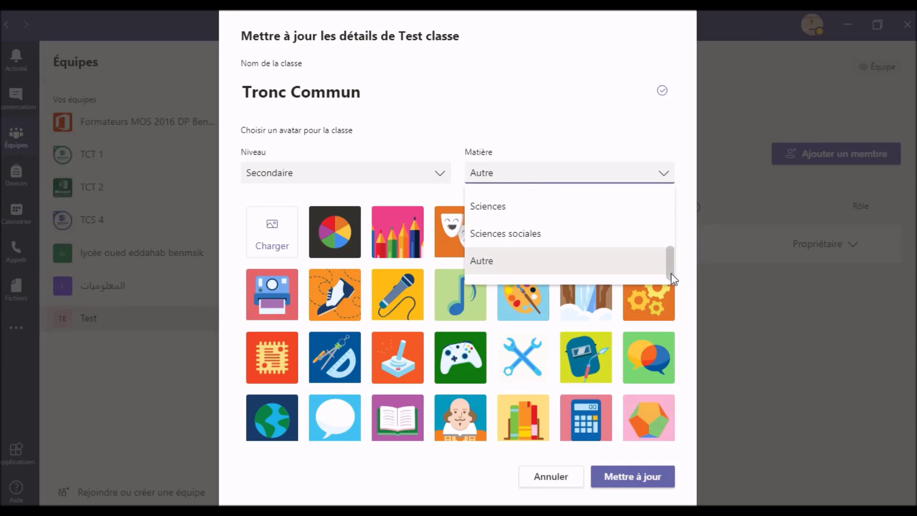
pyautogui.click(609, 260)
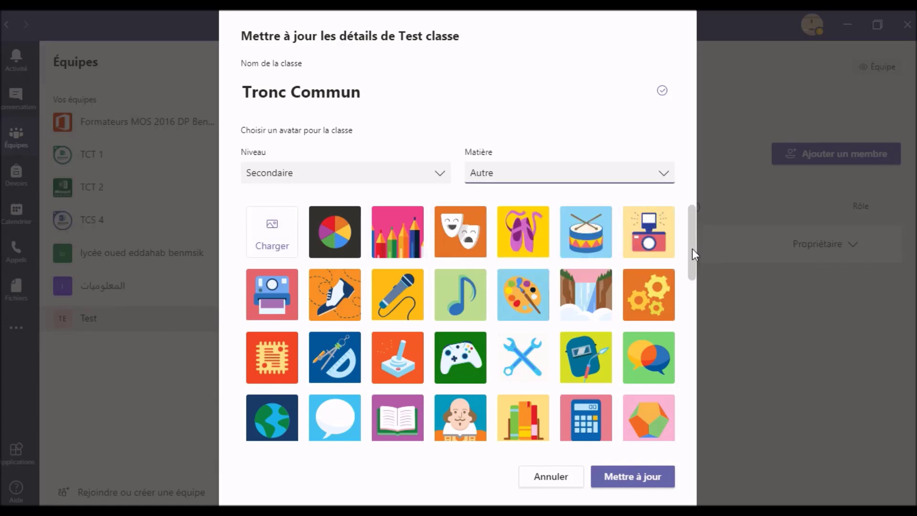
# - Browse the class avatars, choose the open book on a purple background, and save the updated class details
pyautogui.moveTo(697, 278); pyautogui.dragTo(697, 309)
pyautogui.scroll(-3, 695, 311)
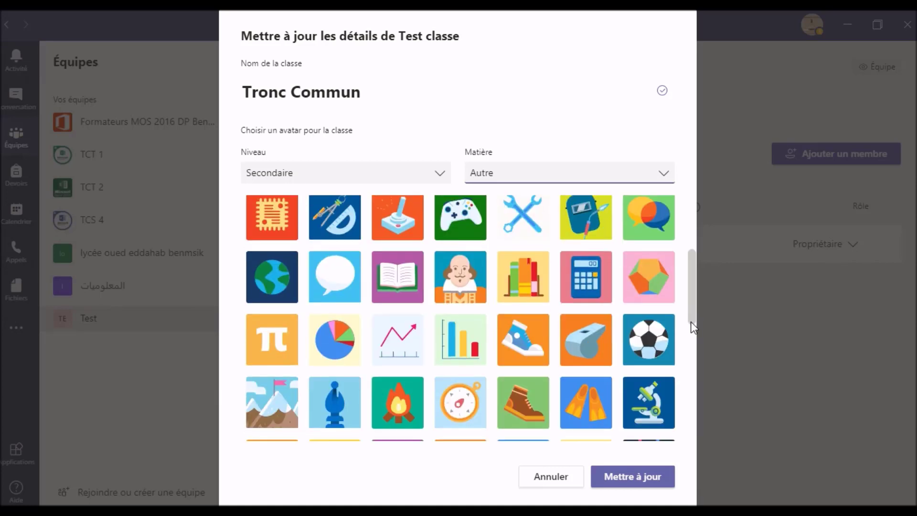
pyautogui.scroll(-2, 685, 200)
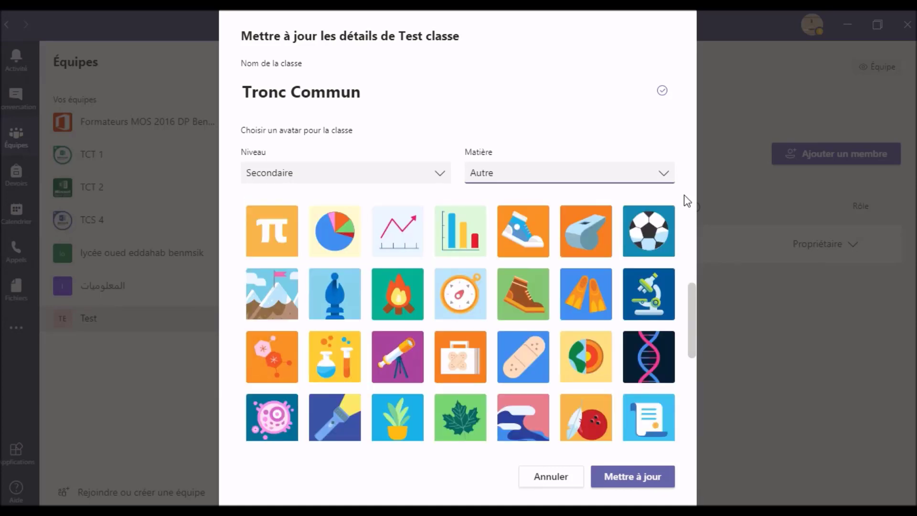
pyautogui.scroll(5, 686, 199)
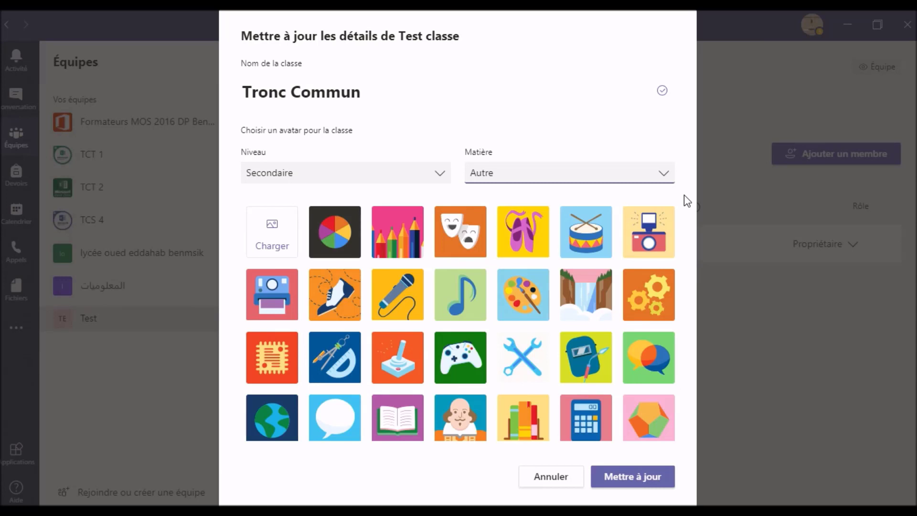
pyautogui.click(260, 251)
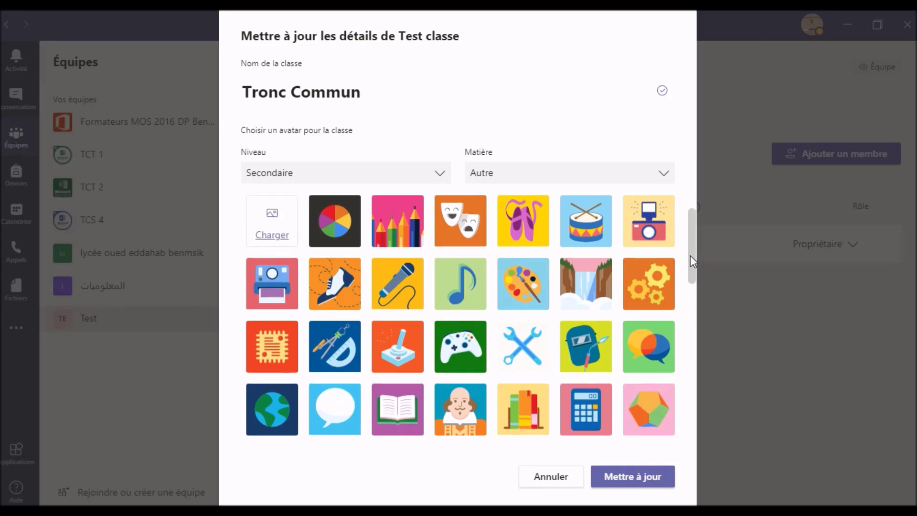
pyautogui.scroll(-3, 689, 256)
pyautogui.scroll(-2, 459, 222)
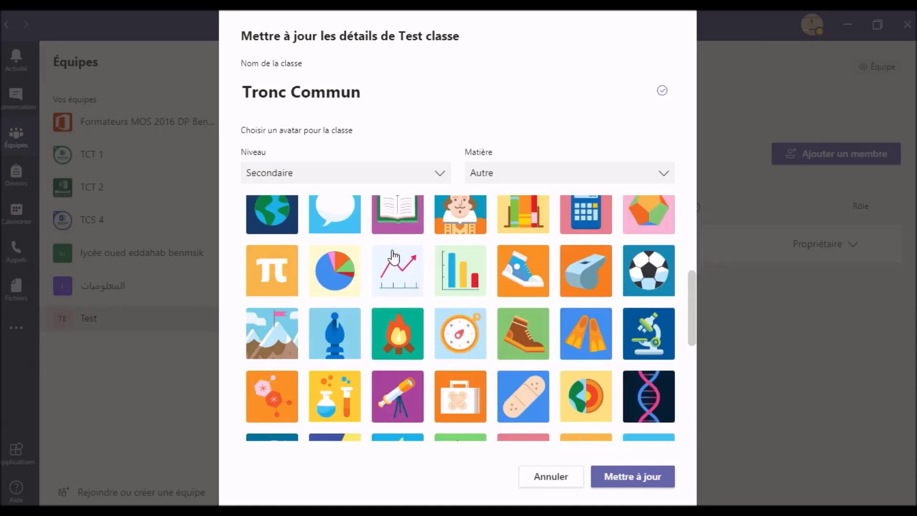
pyautogui.click(391, 261)
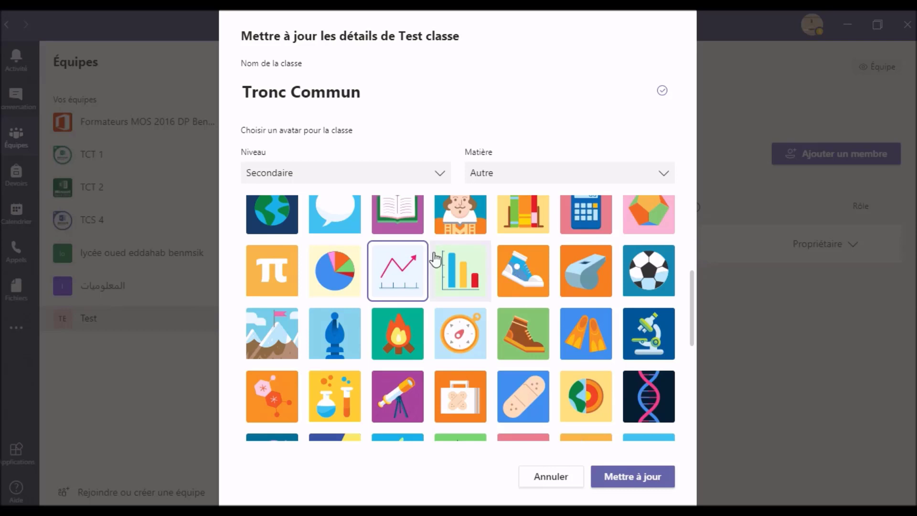
pyautogui.click(403, 229)
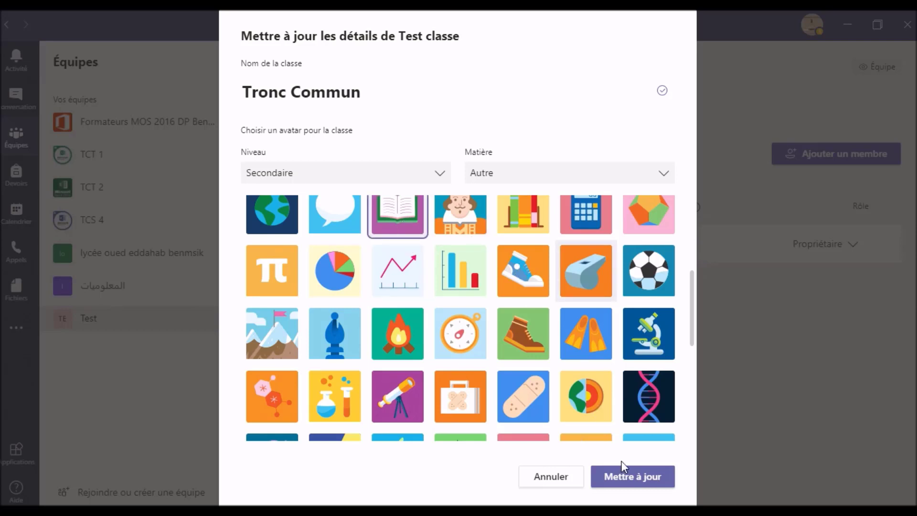
pyautogui.click(619, 479)
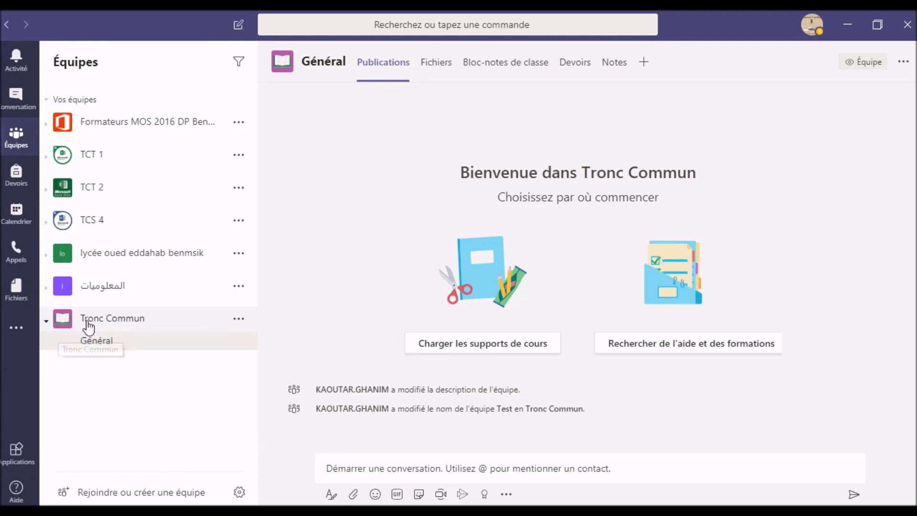
# - Review the team theme options in the Tronc Commun team's settings and close the theme editor without changes
pyautogui.click(238, 320)
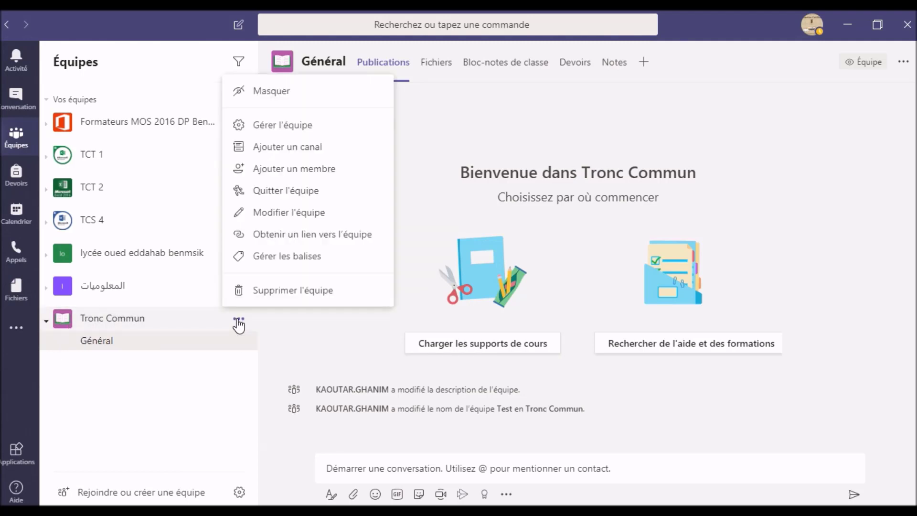
pyautogui.click(321, 125)
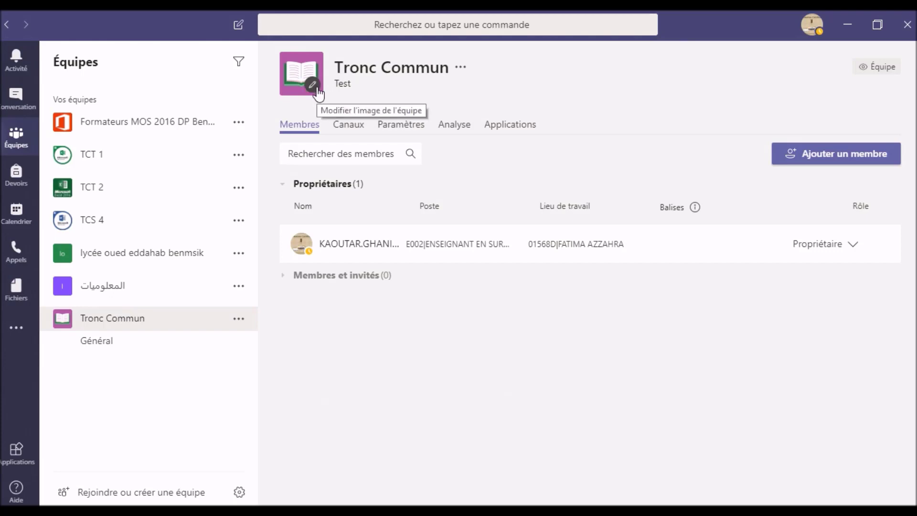
pyautogui.click(408, 128)
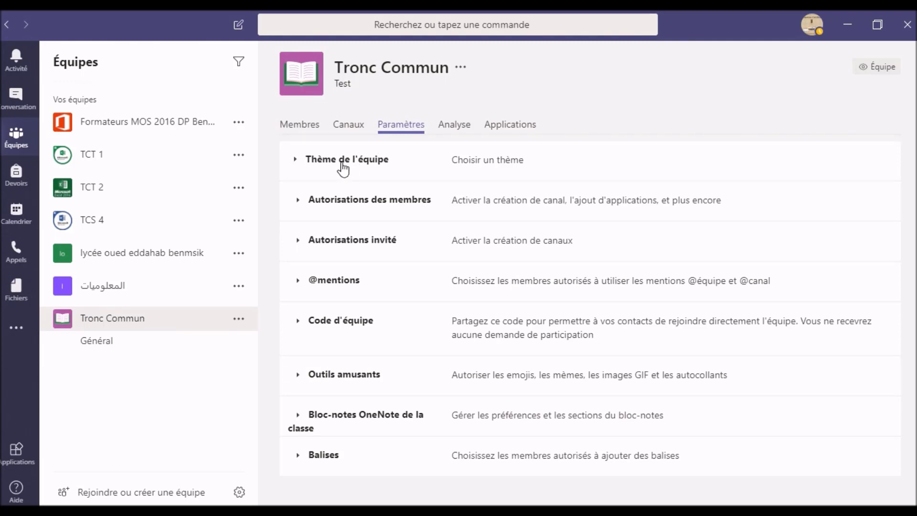
pyautogui.click(346, 165)
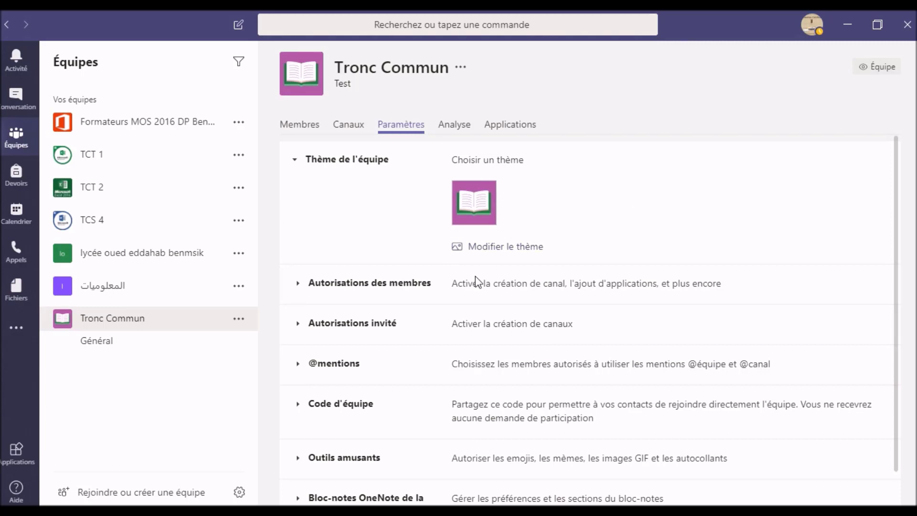
pyautogui.click(499, 247)
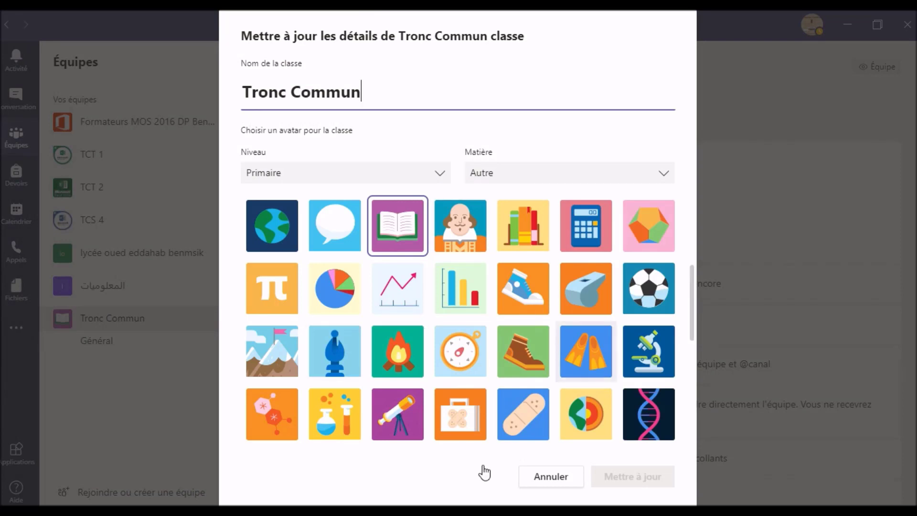
pyautogui.click(545, 477)
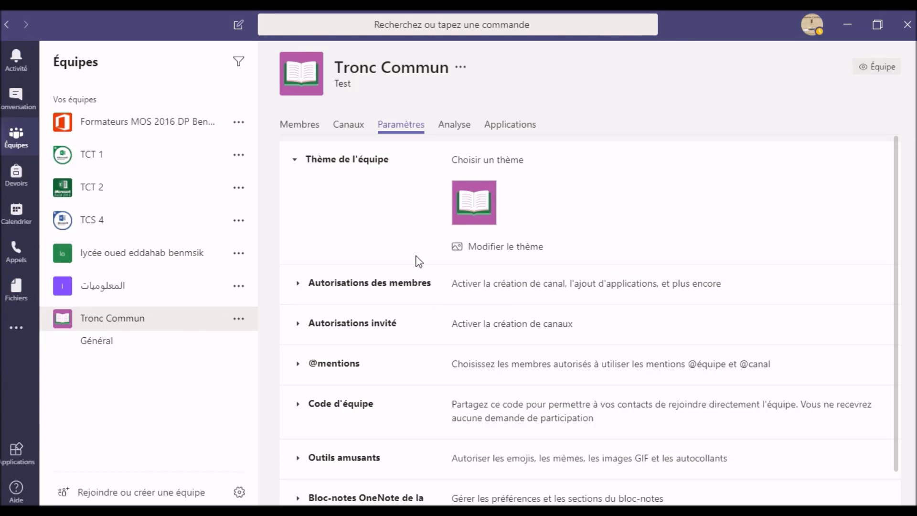
# - Examine the member permissions in the Tronc Commun team's settings and collapse the section
pyautogui.click(380, 288)
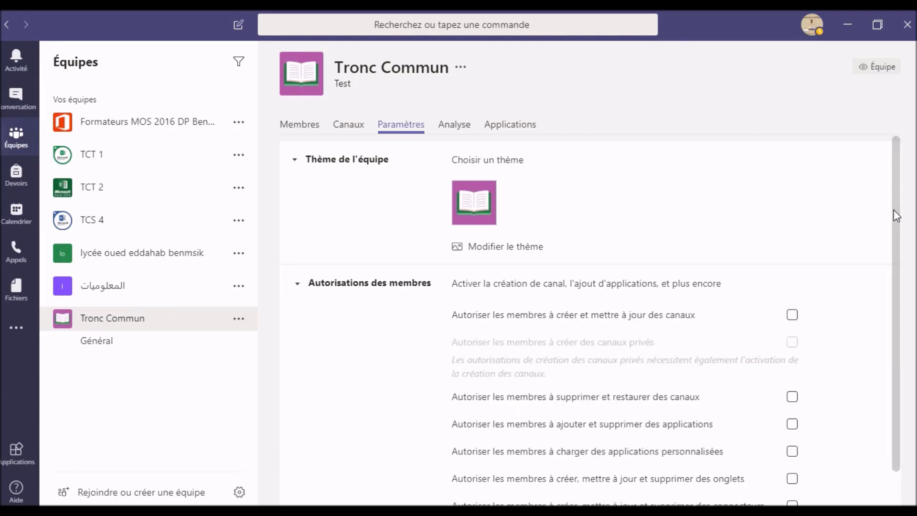
pyautogui.moveTo(893, 210); pyautogui.dragTo(908, 270)
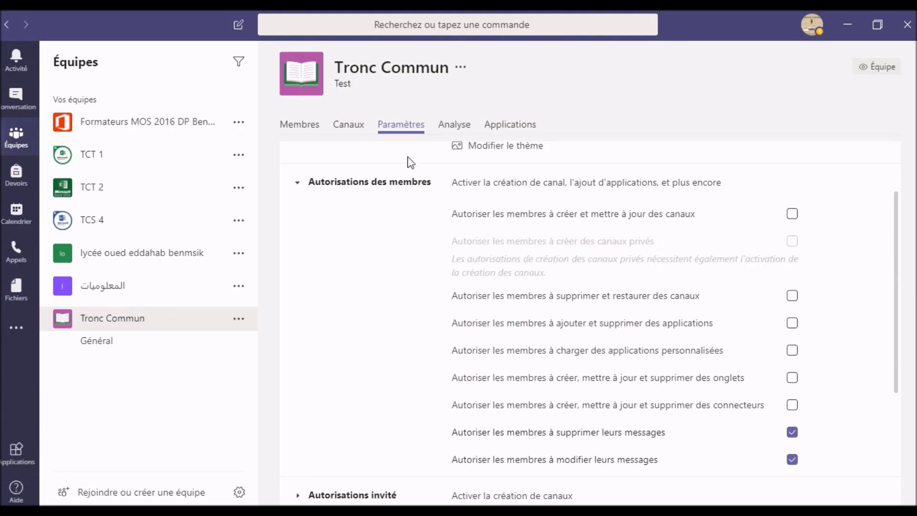
pyautogui.click(365, 183)
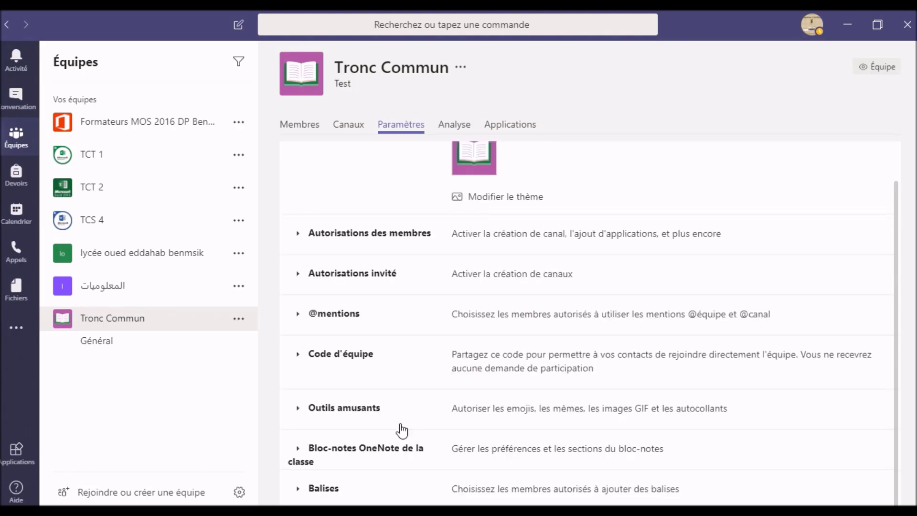
# - View the team code generation option for Tronc Commun and the code entry for joining a team
pyautogui.click(337, 358)
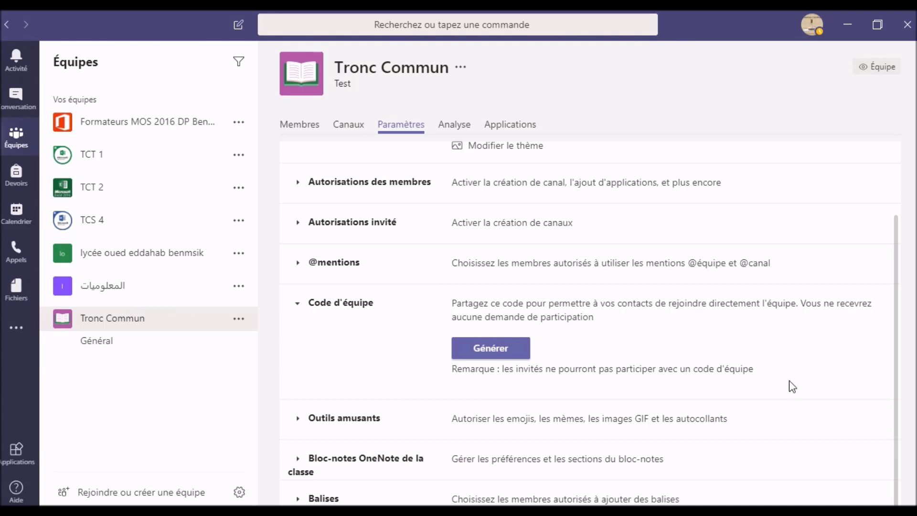
pyautogui.click(148, 493)
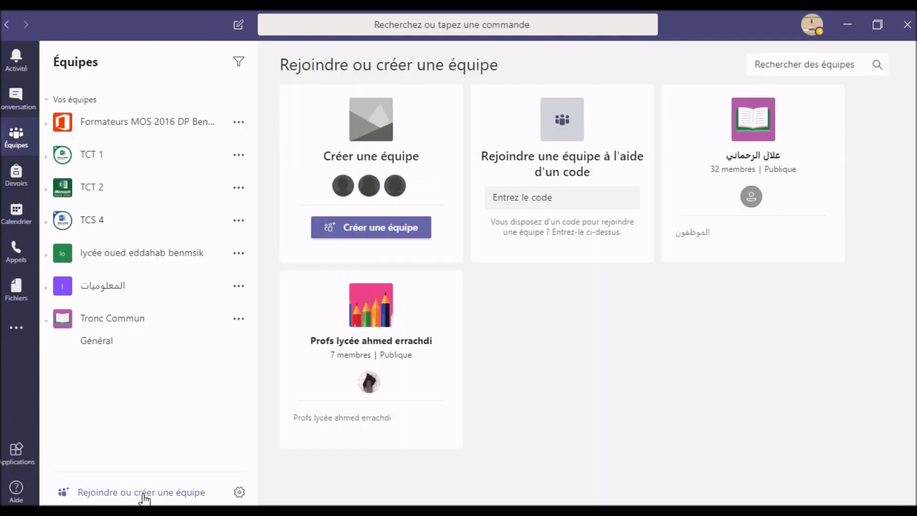
pyautogui.click(524, 198)
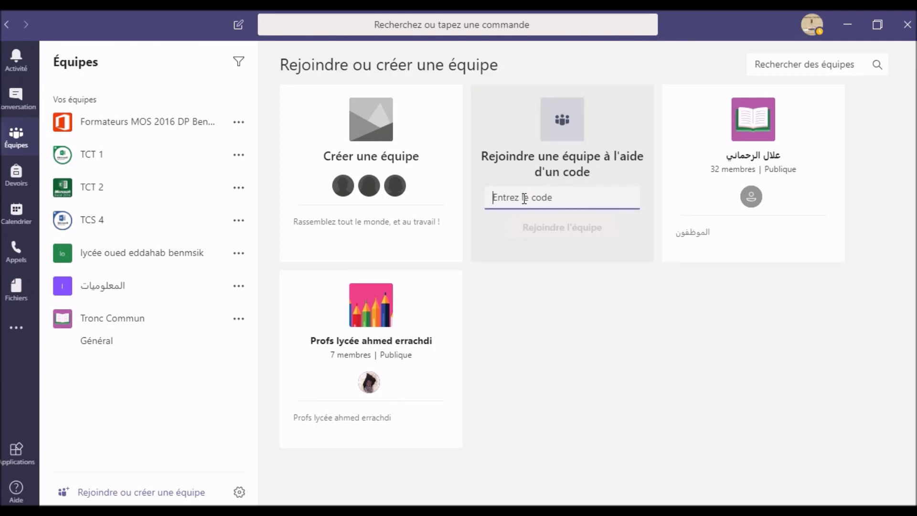